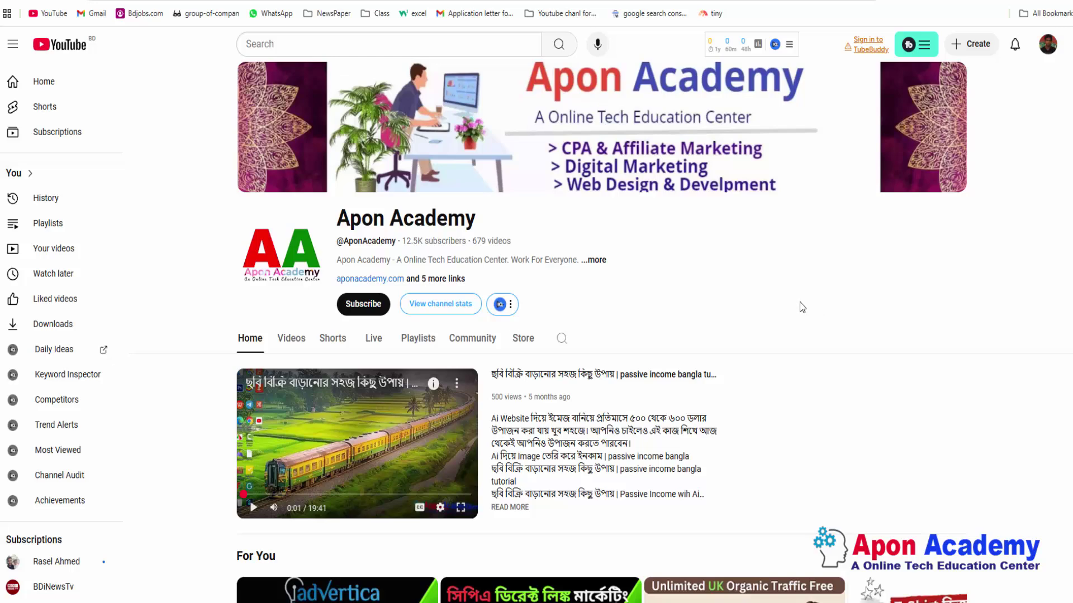
Subscribe to the Apon Academy YouTube channel and turn on all of its notifications
scroll(792, 313, down, 3)
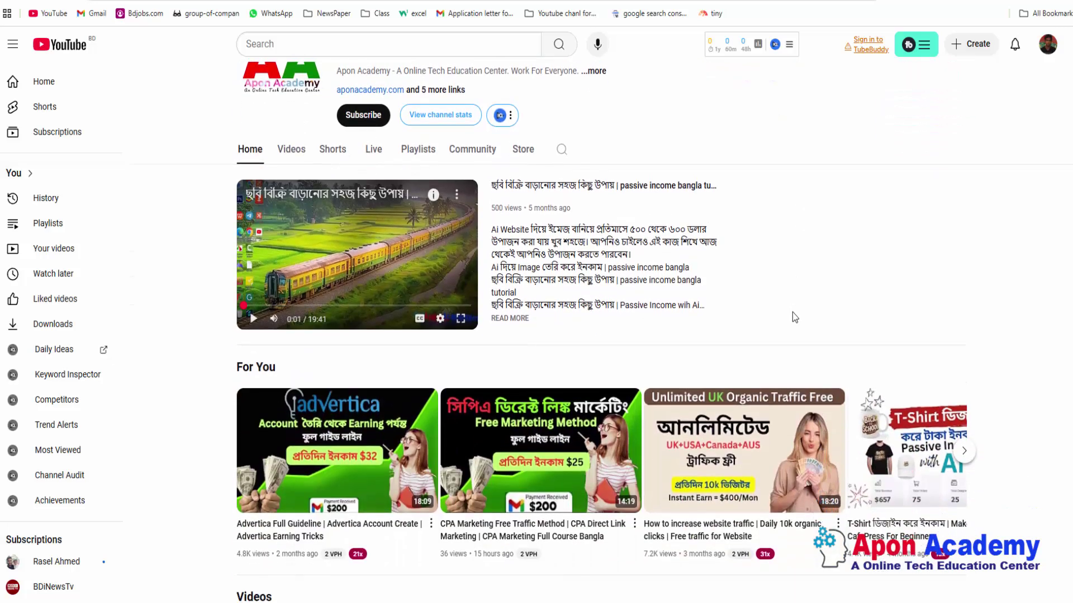
scroll(795, 317, down, 4)
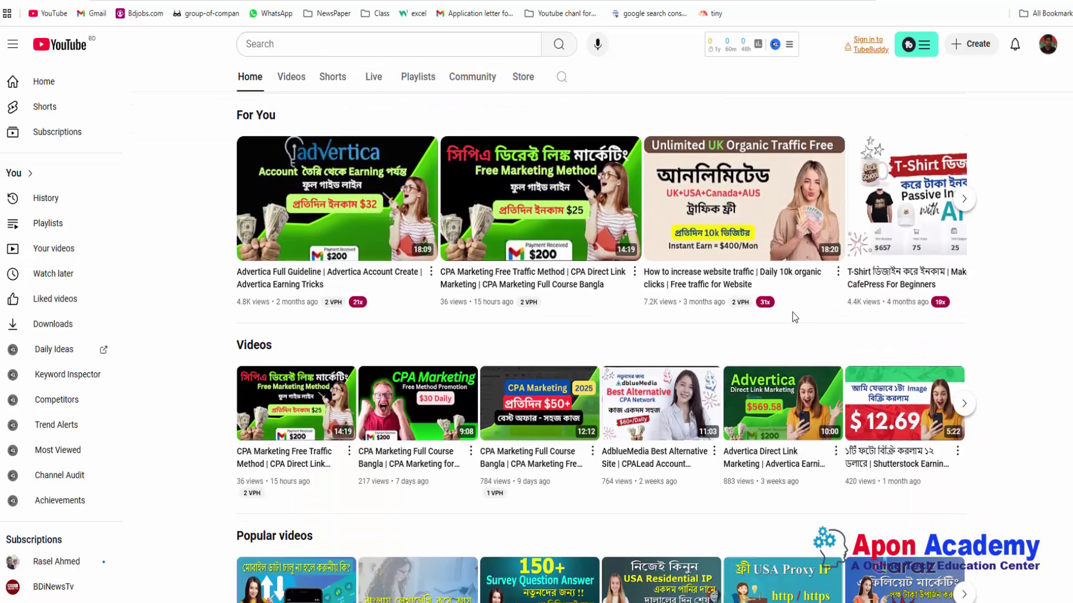
scroll(793, 312, down, 4)
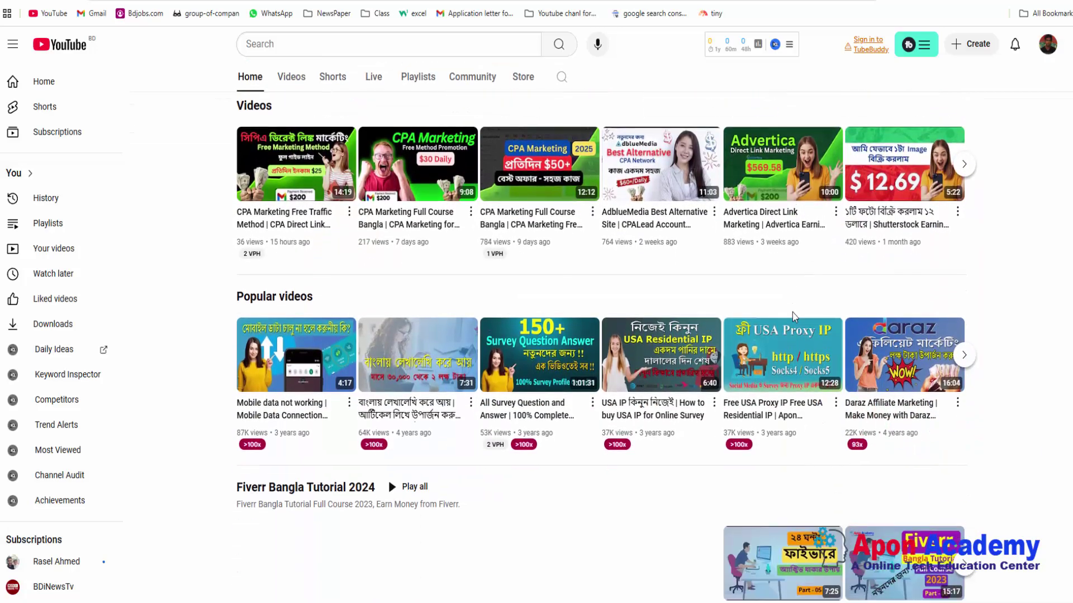
scroll(792, 313, up, 2)
scroll(792, 313, up, 10)
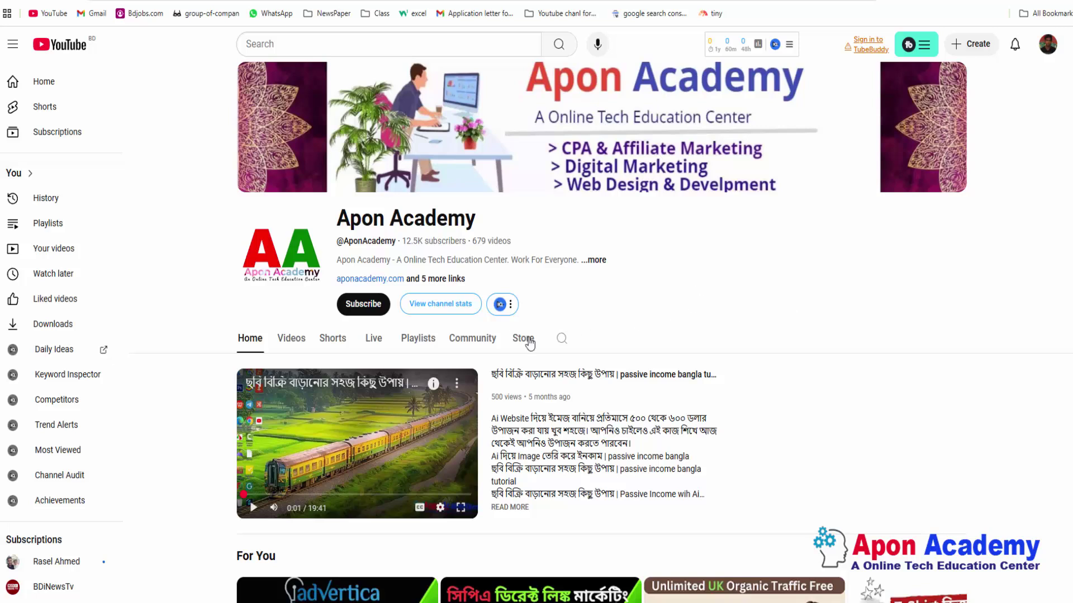
click(364, 314)
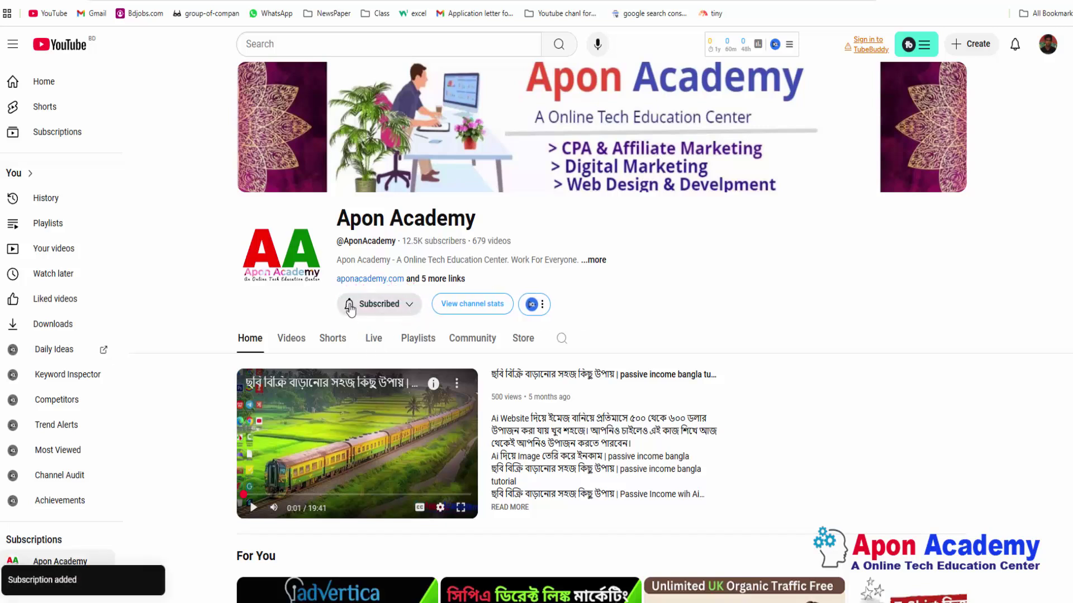
click(353, 305)
click(386, 333)
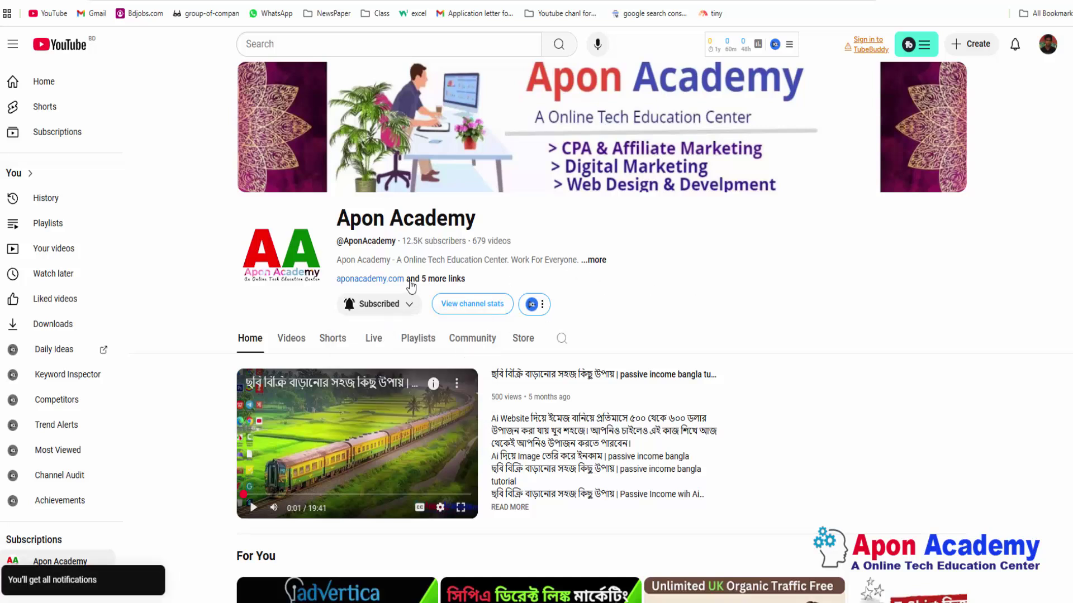
scroll(411, 286, down, 7)
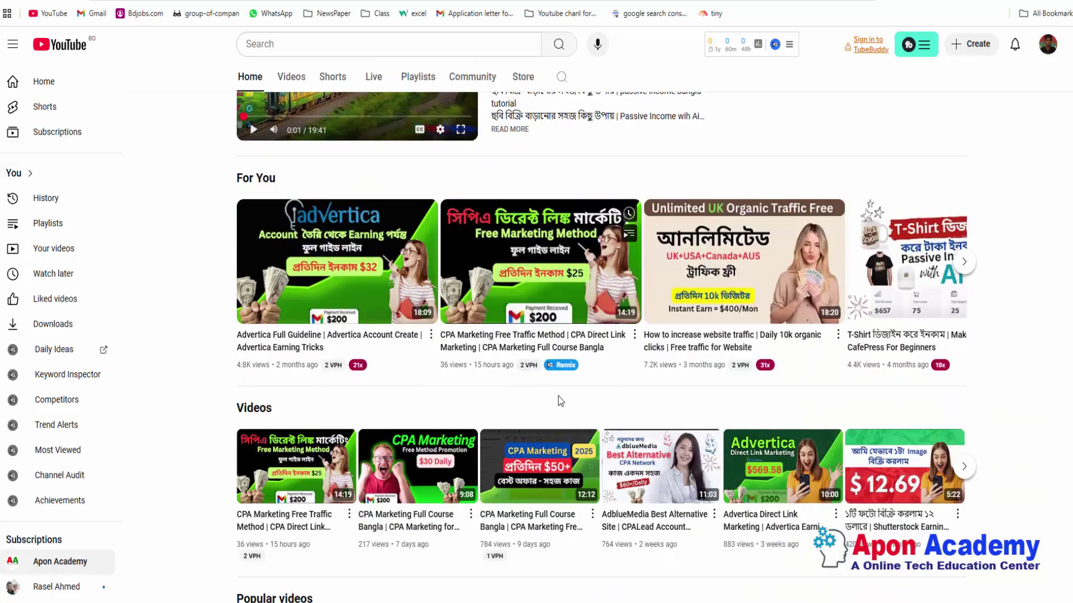
scroll(561, 400, down, 3)
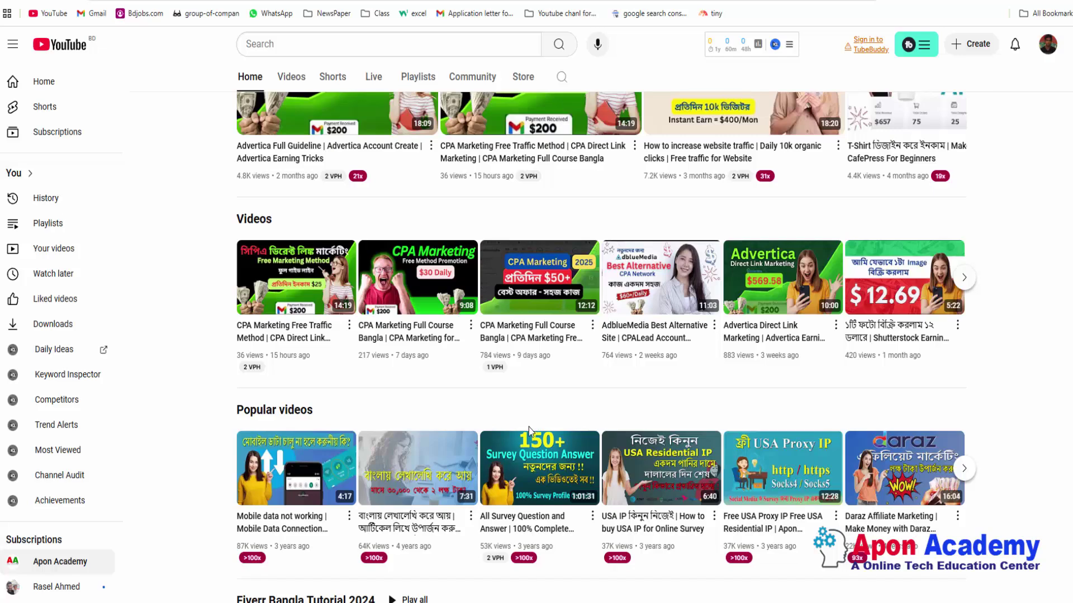
scroll(530, 430, down, 3)
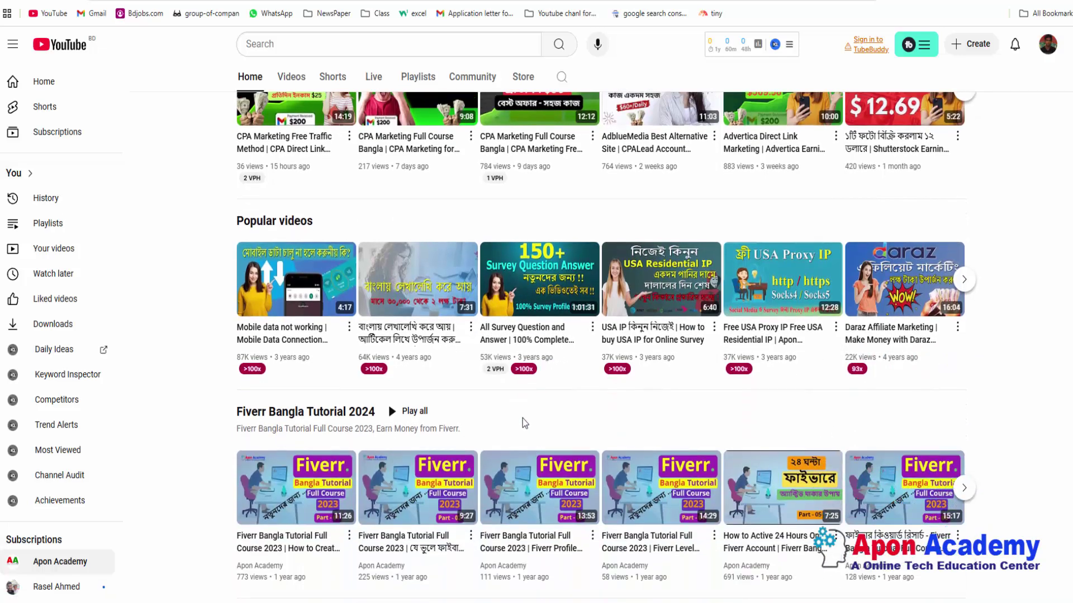
scroll(522, 417, up, 8)
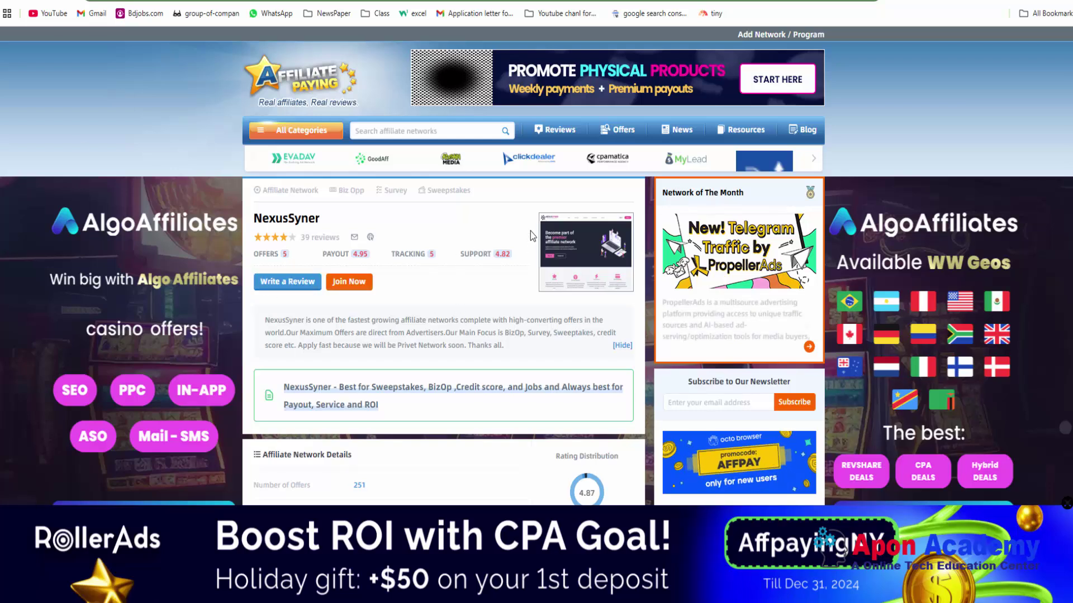
Examine the NexusSyner listing on AffiliatePaying for its payout rating, minimum payment, payment frequency, payment methods and number of offers
drag(255, 217, 323, 222)
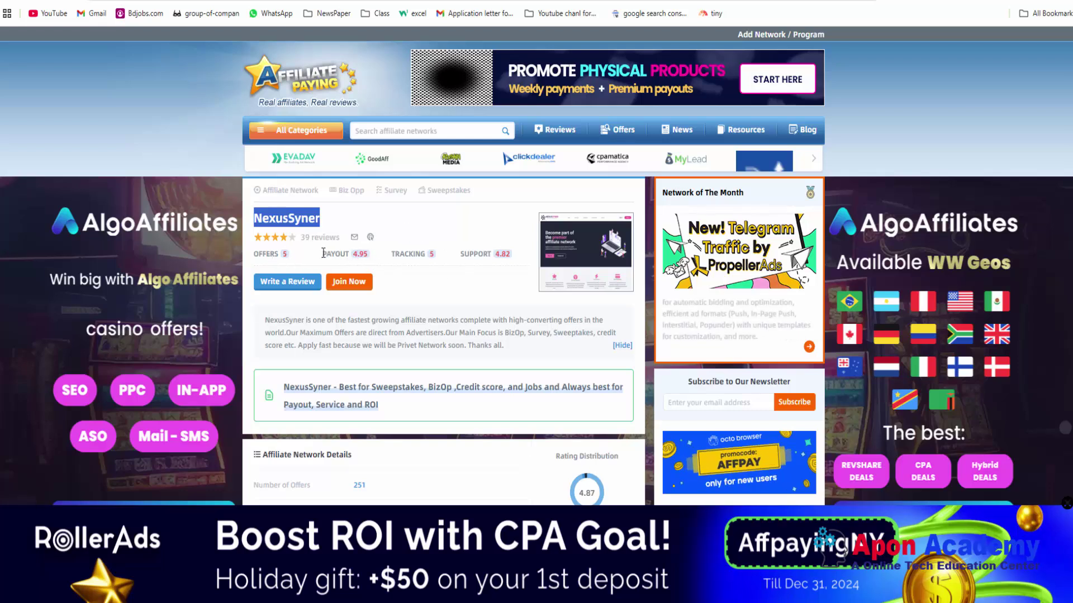
drag(323, 253, 363, 253)
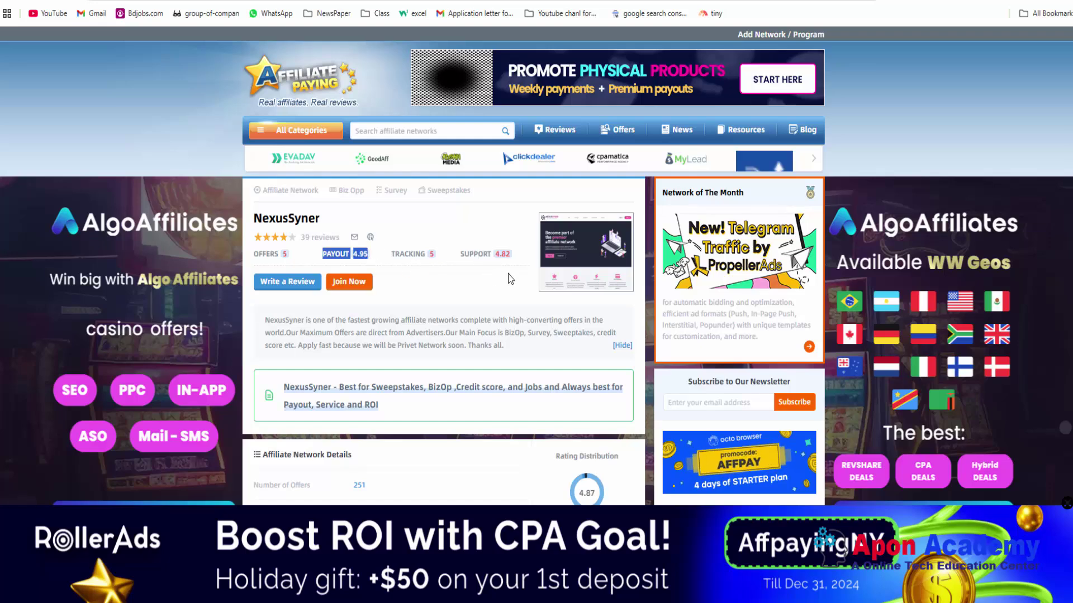
scroll(491, 283, down, 2)
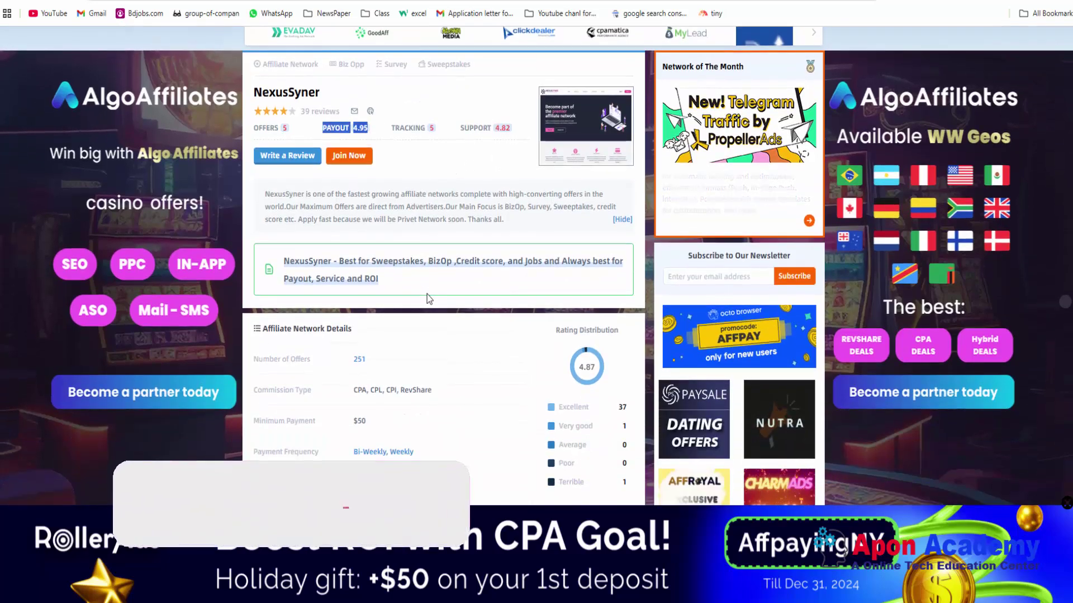
scroll(427, 294, down, 2)
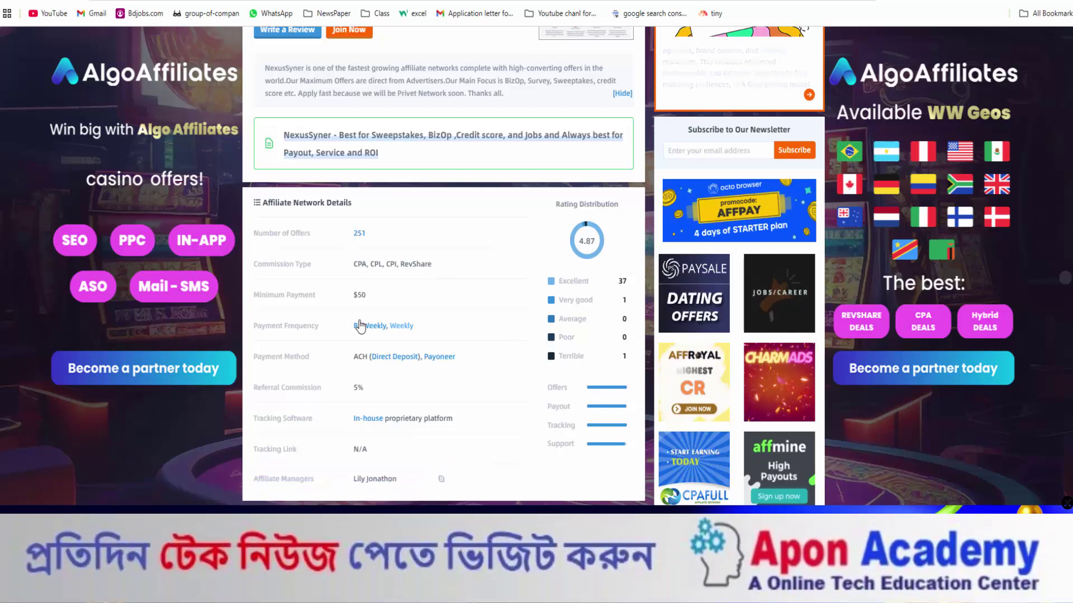
double_click(360, 295)
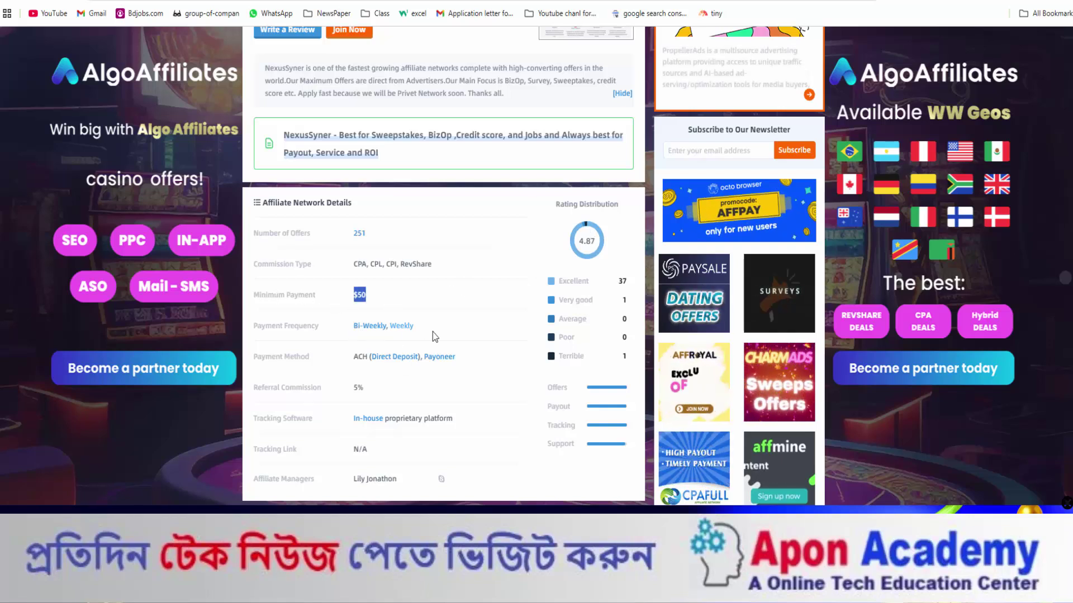
drag(424, 324, 329, 328)
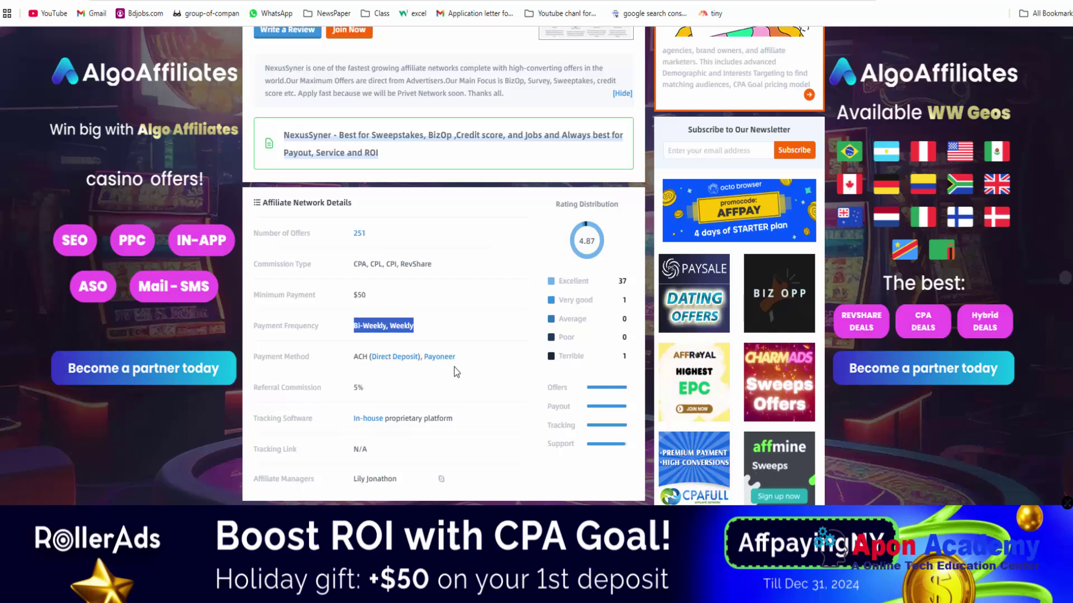
scroll(461, 370, down, 1)
scroll(462, 397, down, 1)
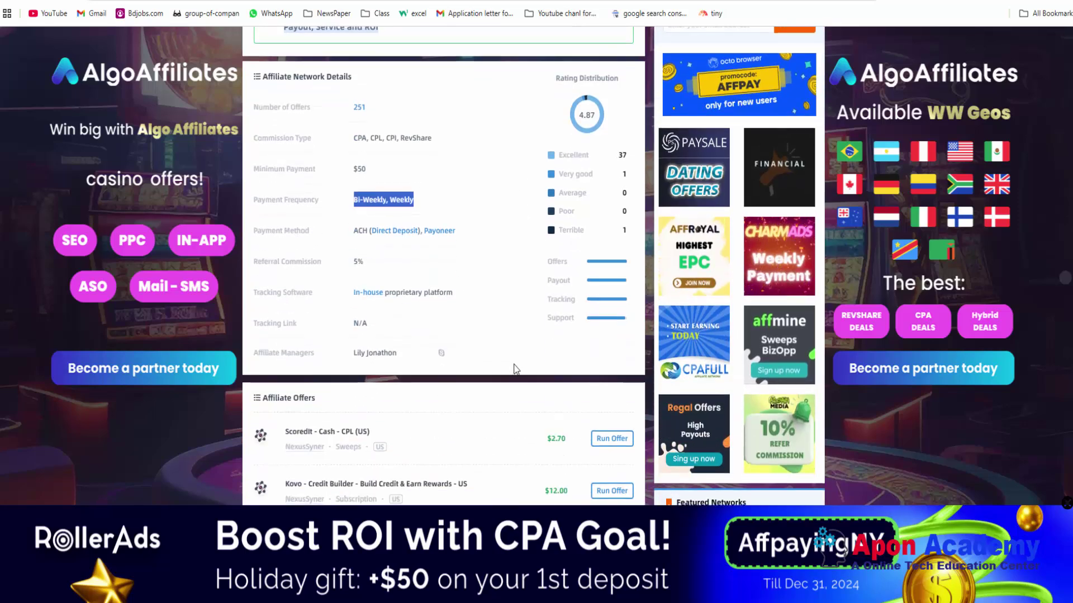
scroll(472, 360, up, 3)
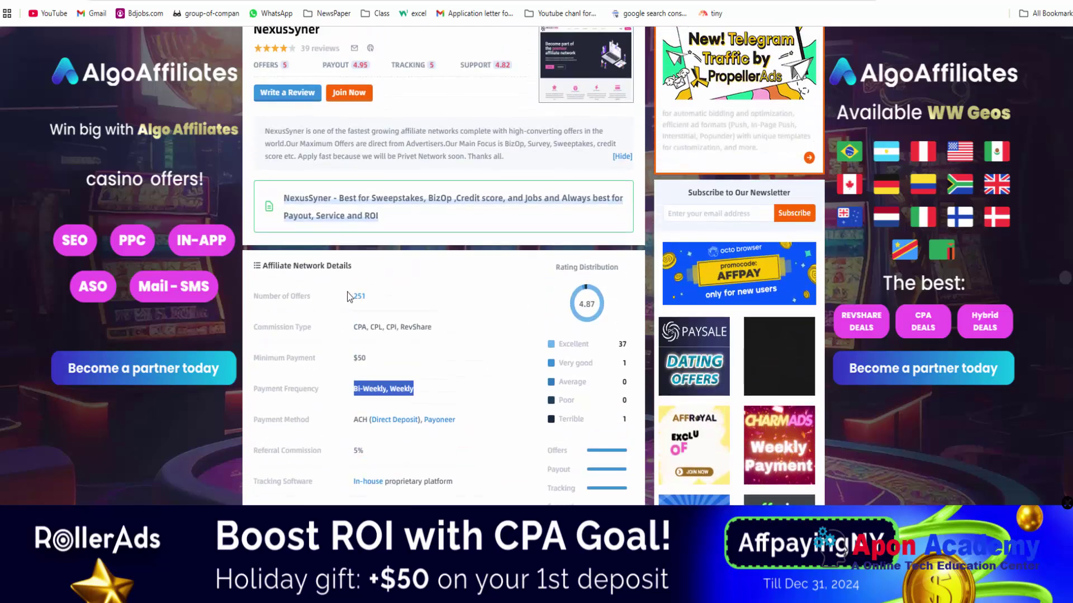
drag(351, 296, 380, 295)
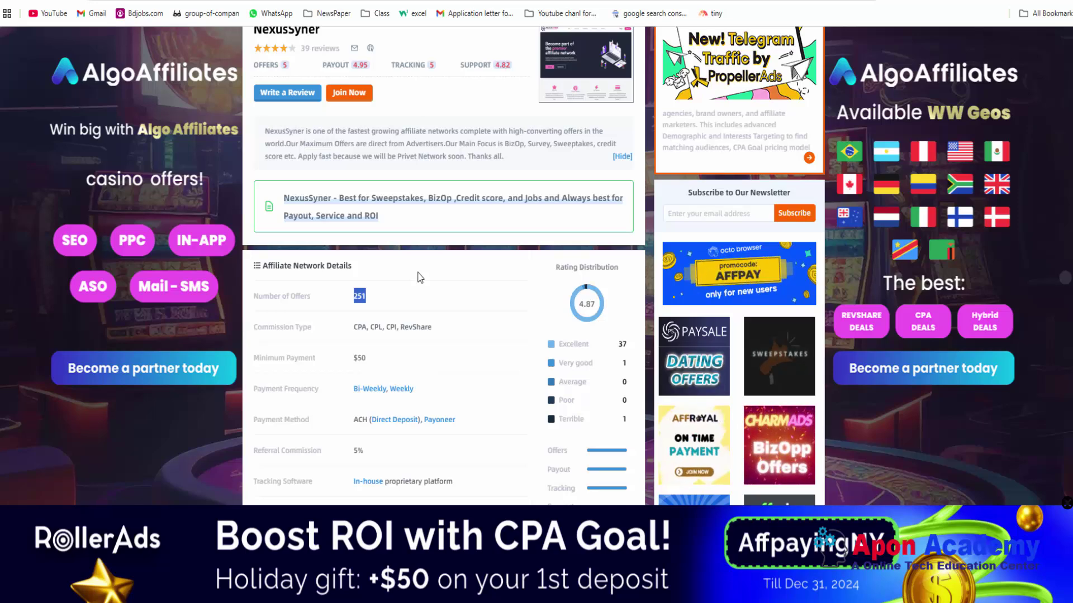
scroll(420, 278, up, 1)
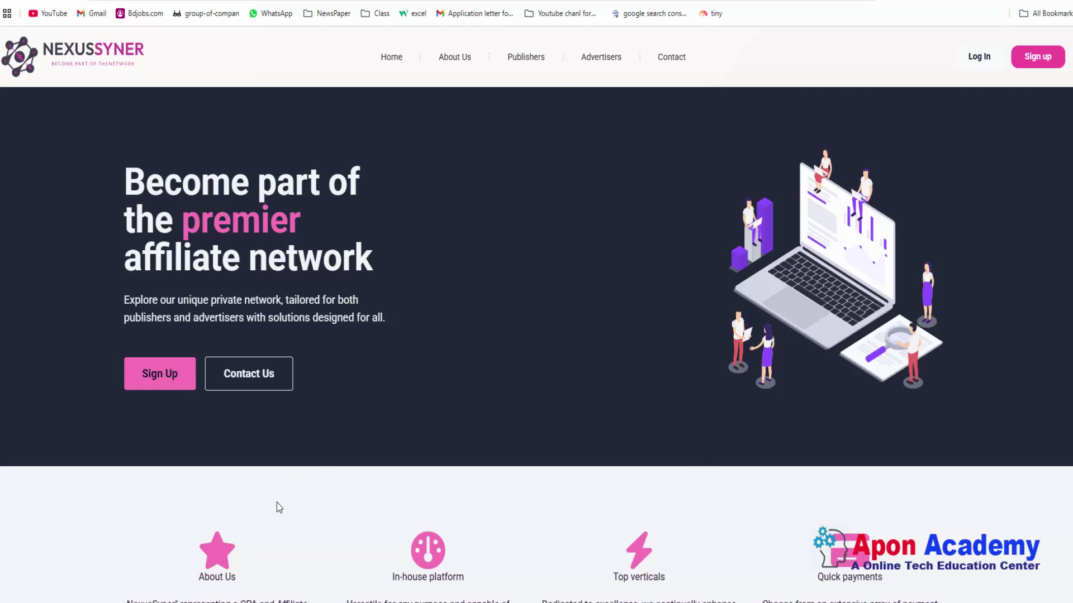
Open the NexusSyner affiliate sign-up form and go over its company, full name, email and password fields
click(175, 386)
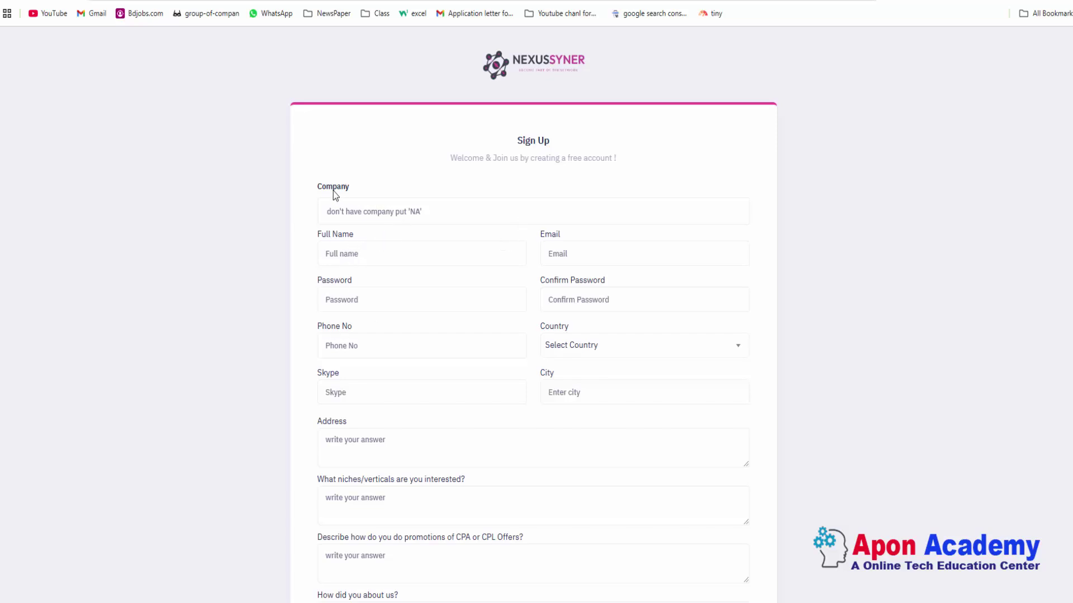
drag(310, 189, 420, 199)
click(430, 216)
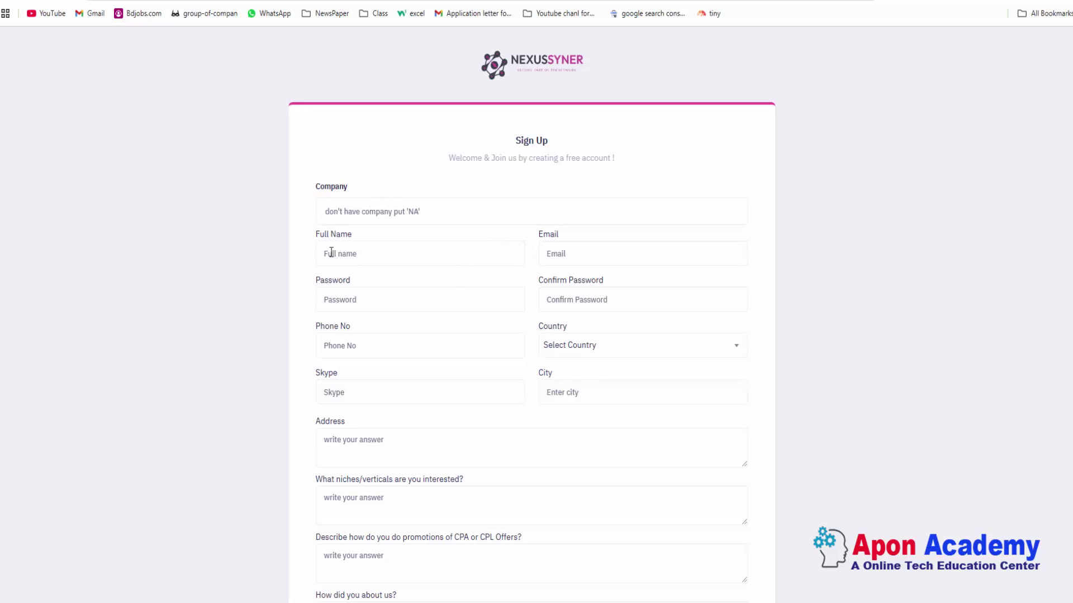
drag(320, 233, 364, 237)
drag(539, 236, 609, 244)
drag(312, 280, 347, 281)
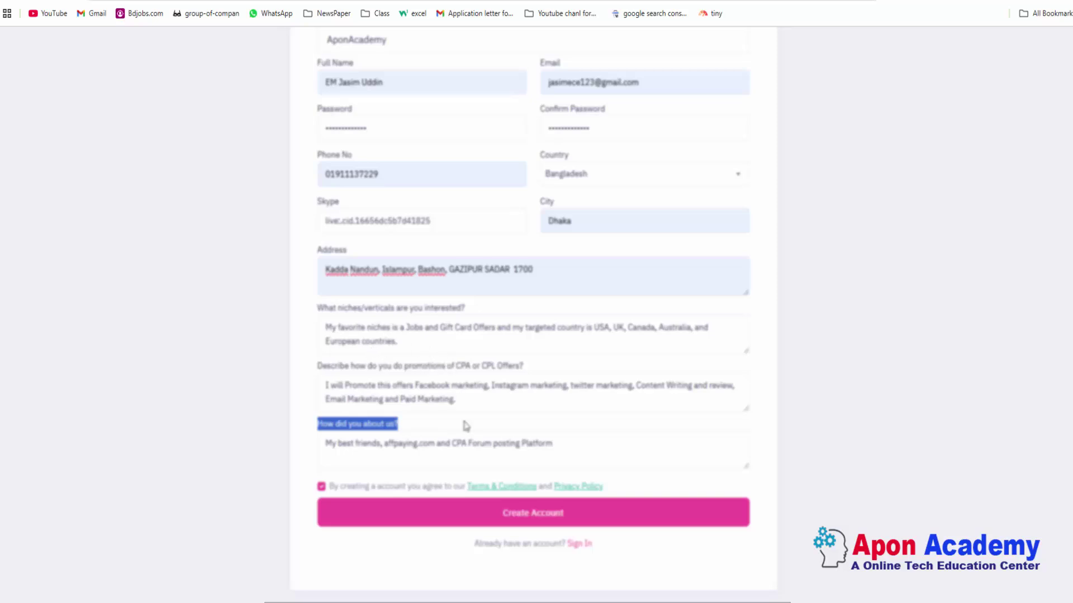
Review the completed NexusSyner sign-up form from the company field to the terms agreement and submit it to create the account
click(299, 442)
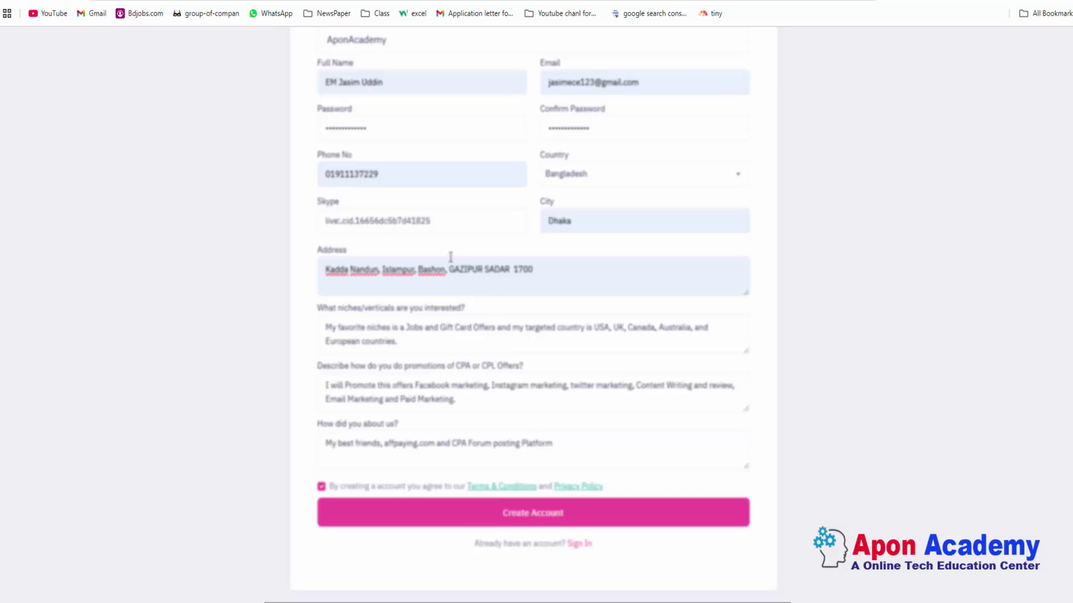
scroll(450, 257, up, 3)
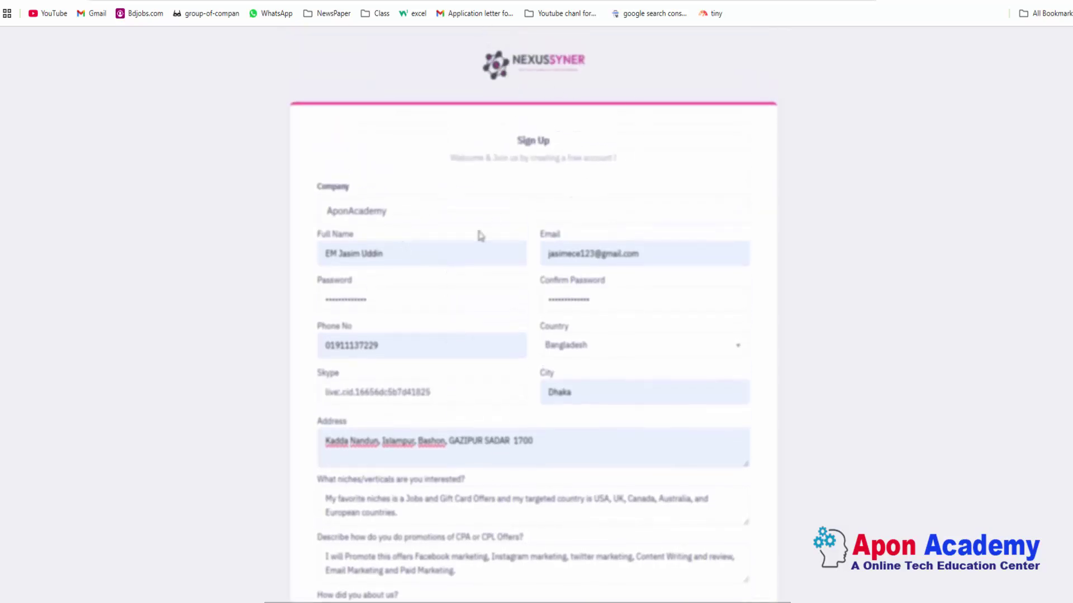
scroll(478, 235, down, 3)
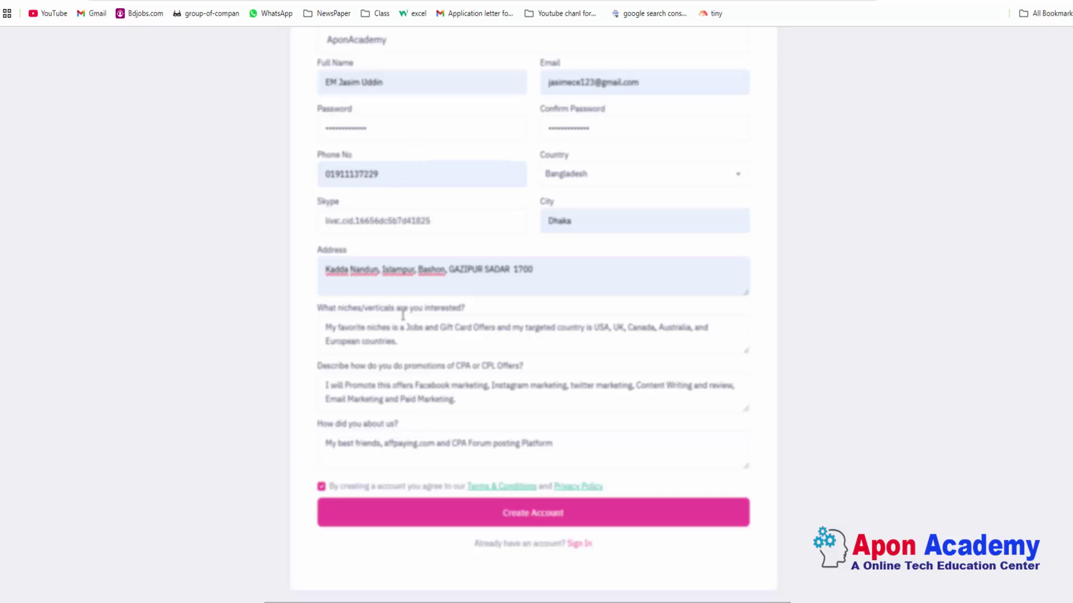
scroll(520, 279, up, 1)
scroll(479, 317, down, 1)
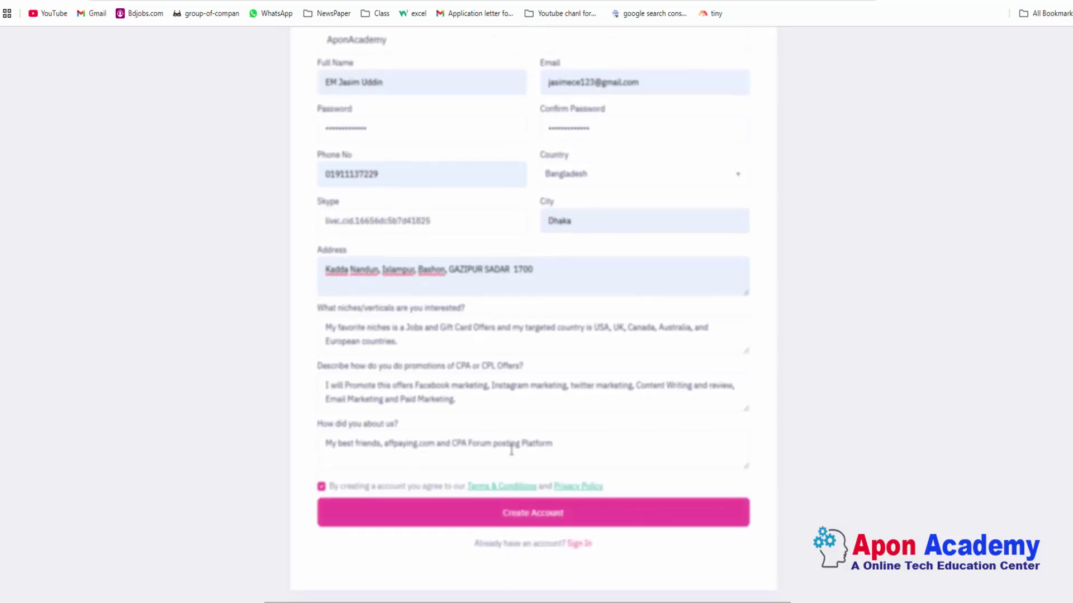
click(529, 516)
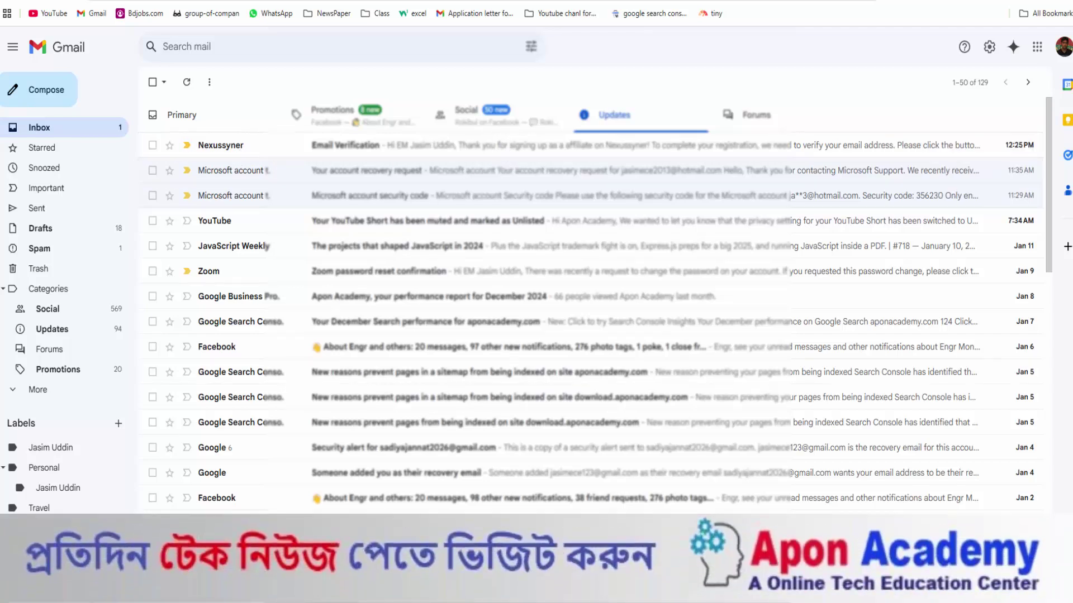
In Gmail, open the Email Verification message from Nexussyner and verify the email address through its link
click(548, 150)
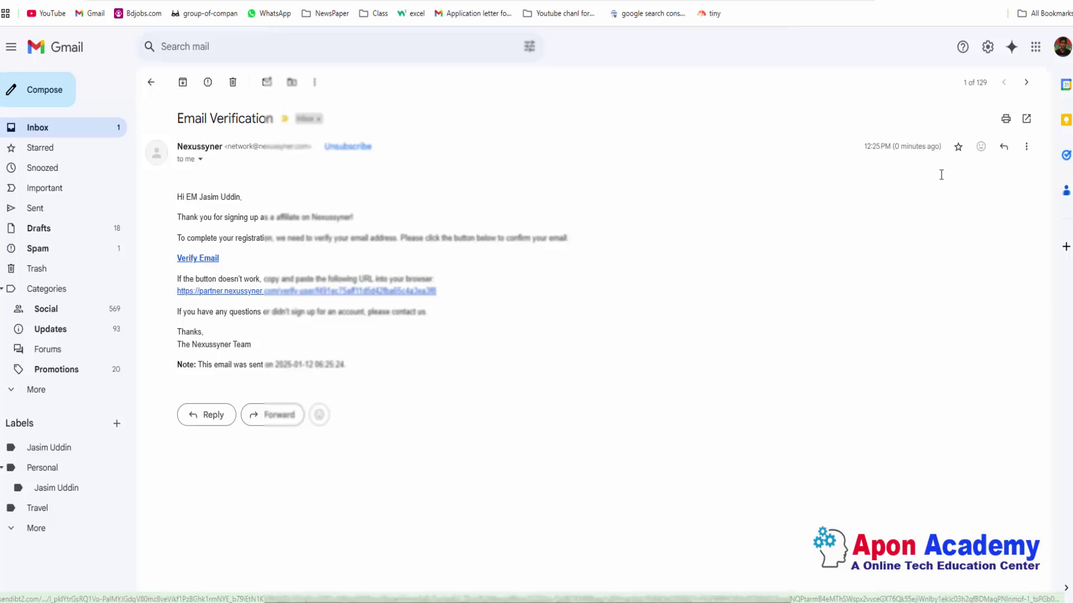
drag(177, 293, 414, 296)
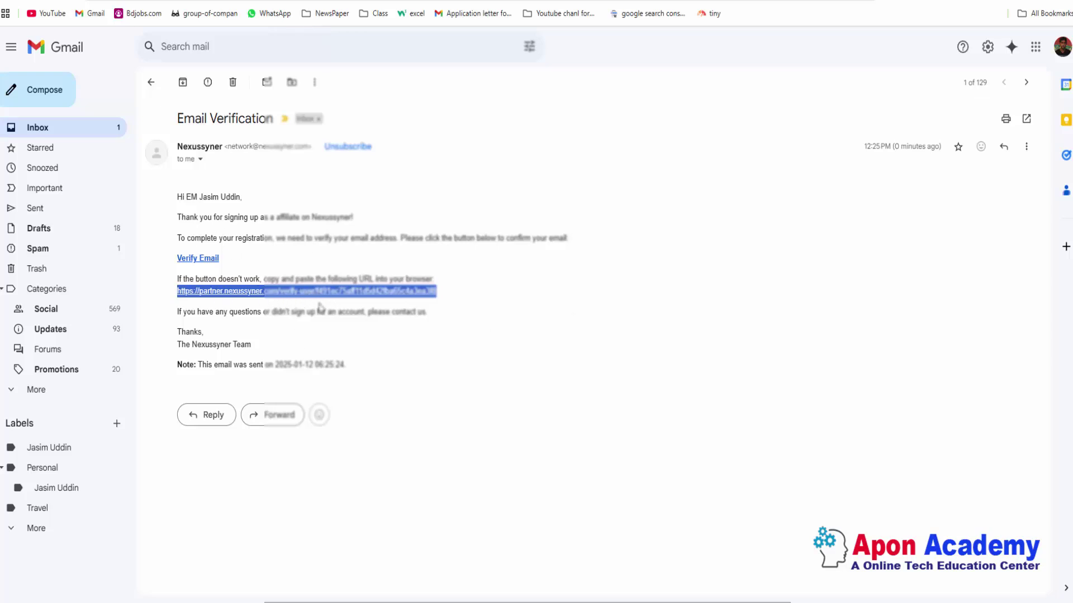
click(196, 258)
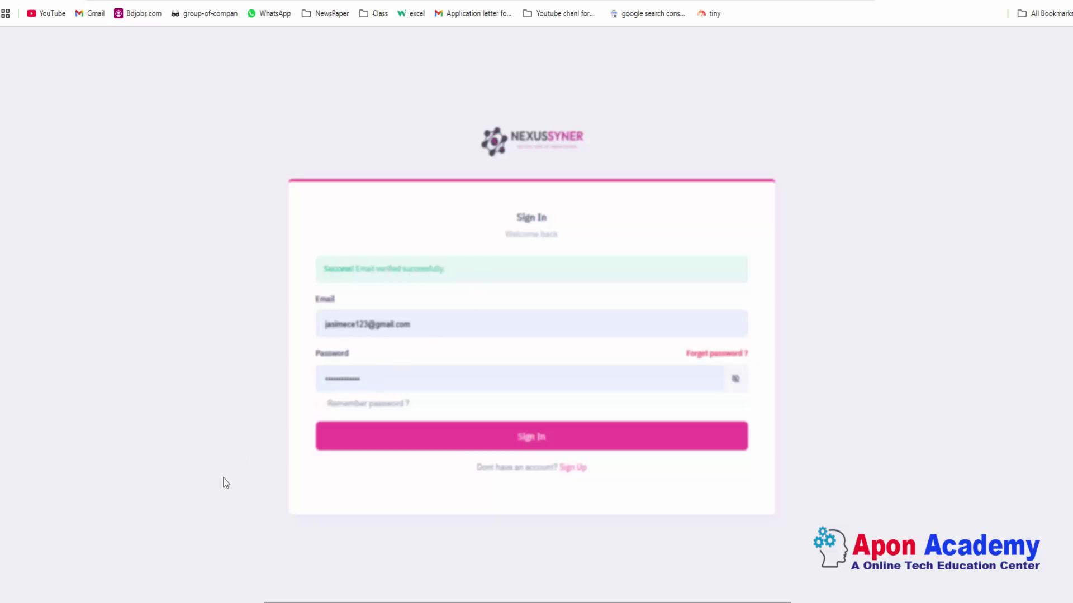
Try to sign in to the NexusSyner account with the password remembered, and check the account status message
click(319, 404)
click(320, 404)
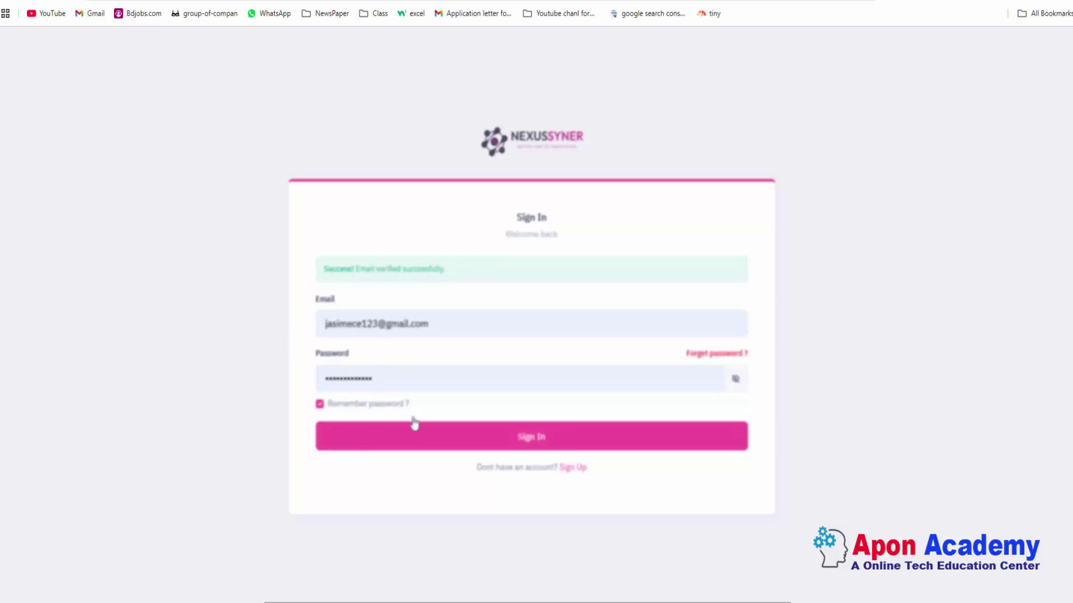
click(522, 438)
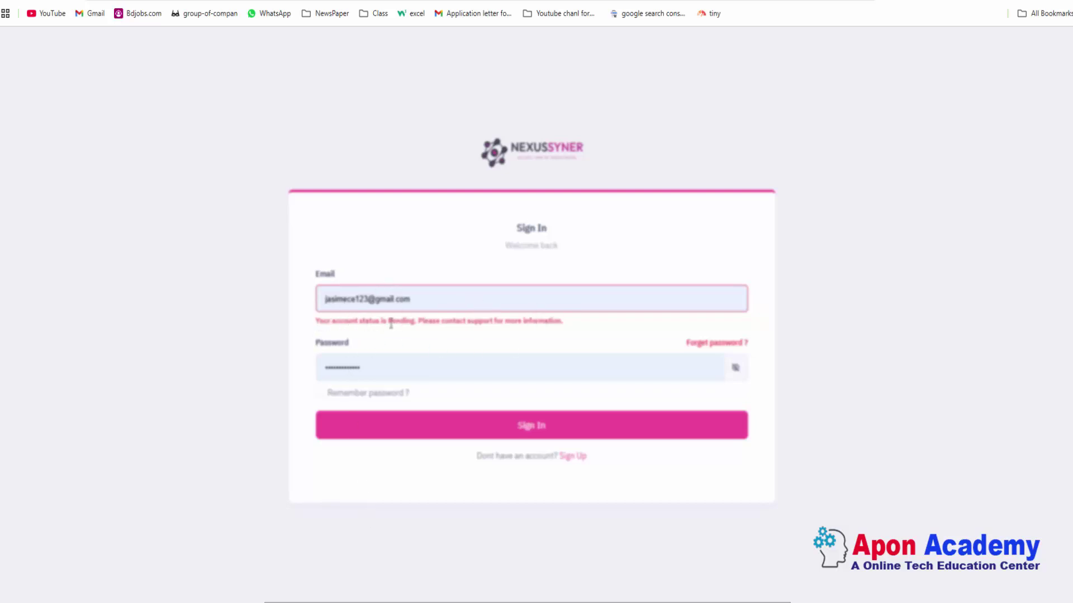
drag(415, 322, 357, 323)
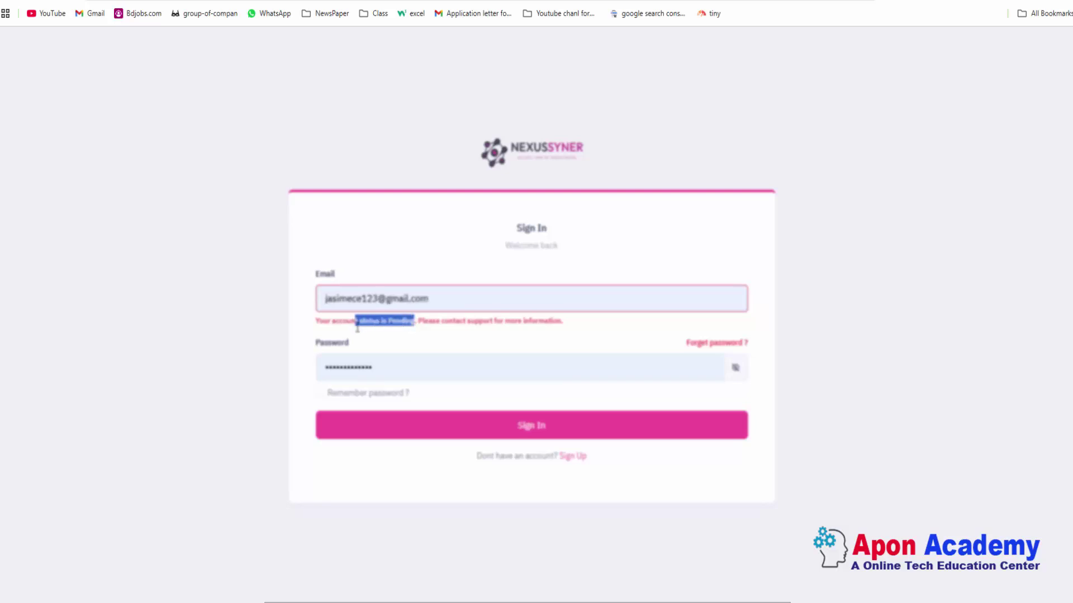